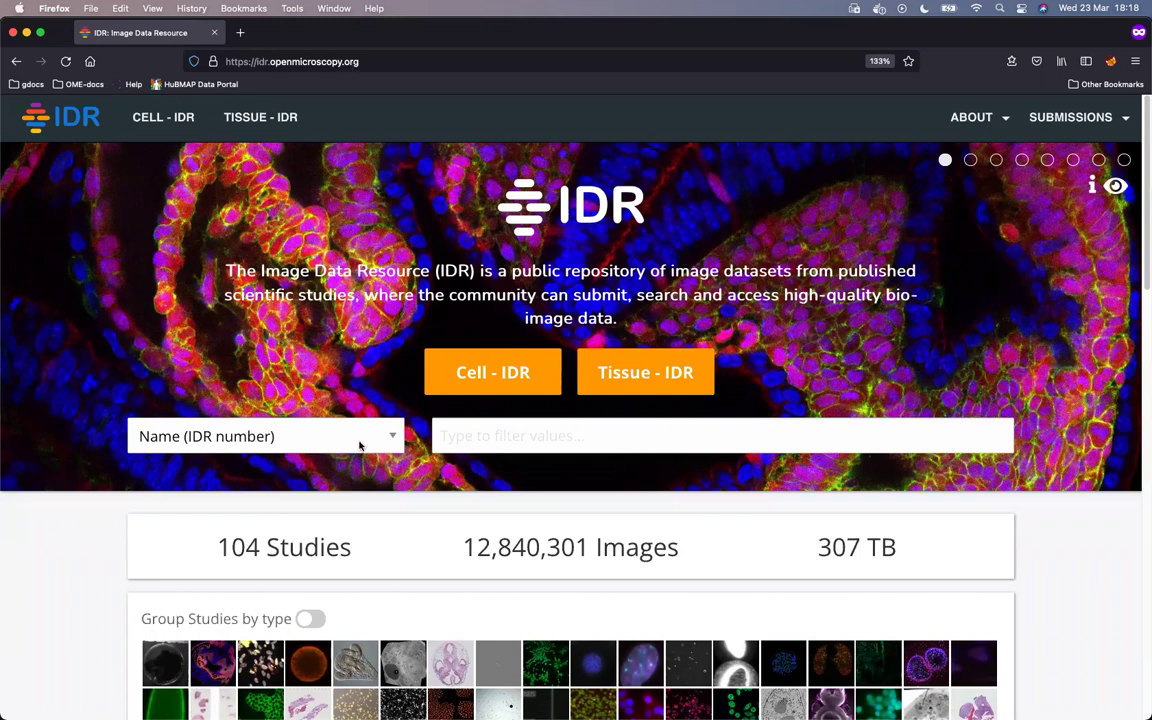
Step: Switch the search to Gene, type 'KRA' and pick KRAS to list its 2003 images
left_click(392, 437)
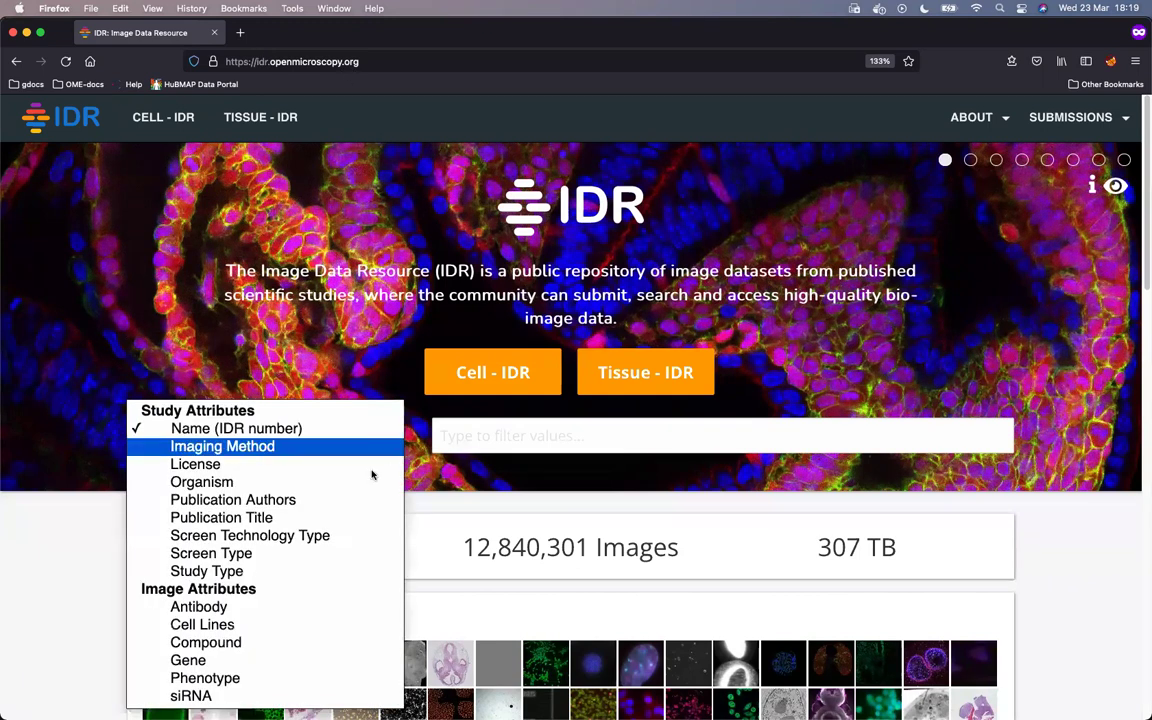
left_click(288, 660)
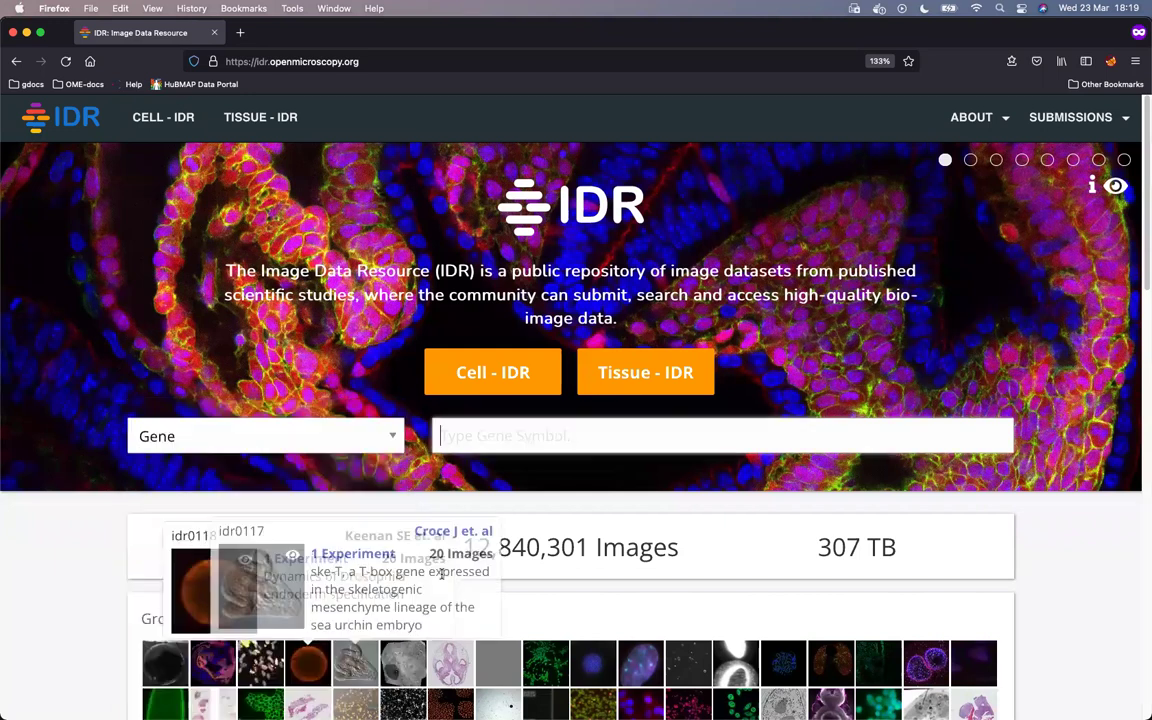
left_click(461, 434)
type("K")
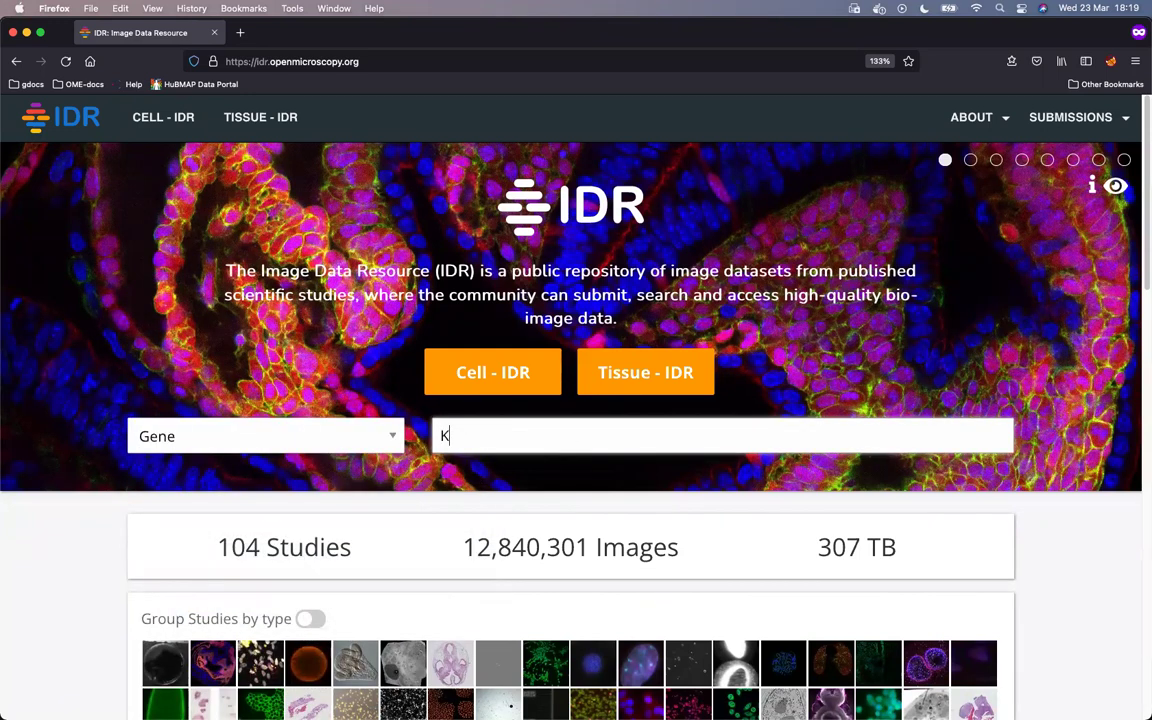
type("RA")
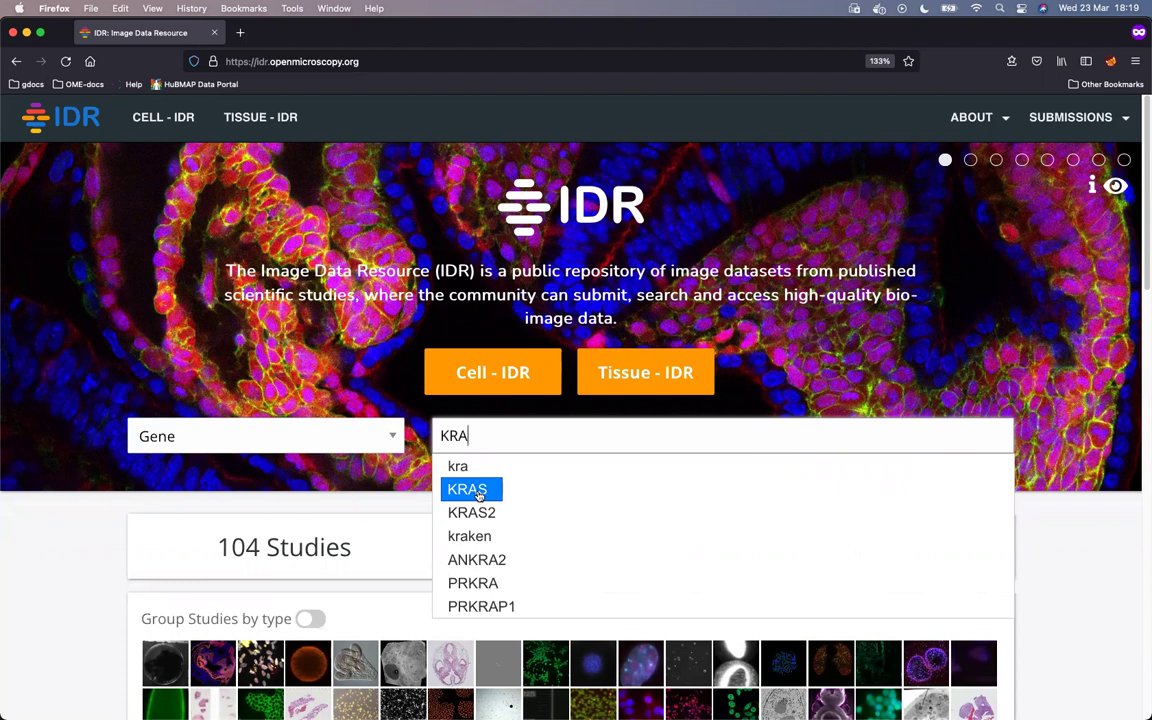
left_click(479, 494)
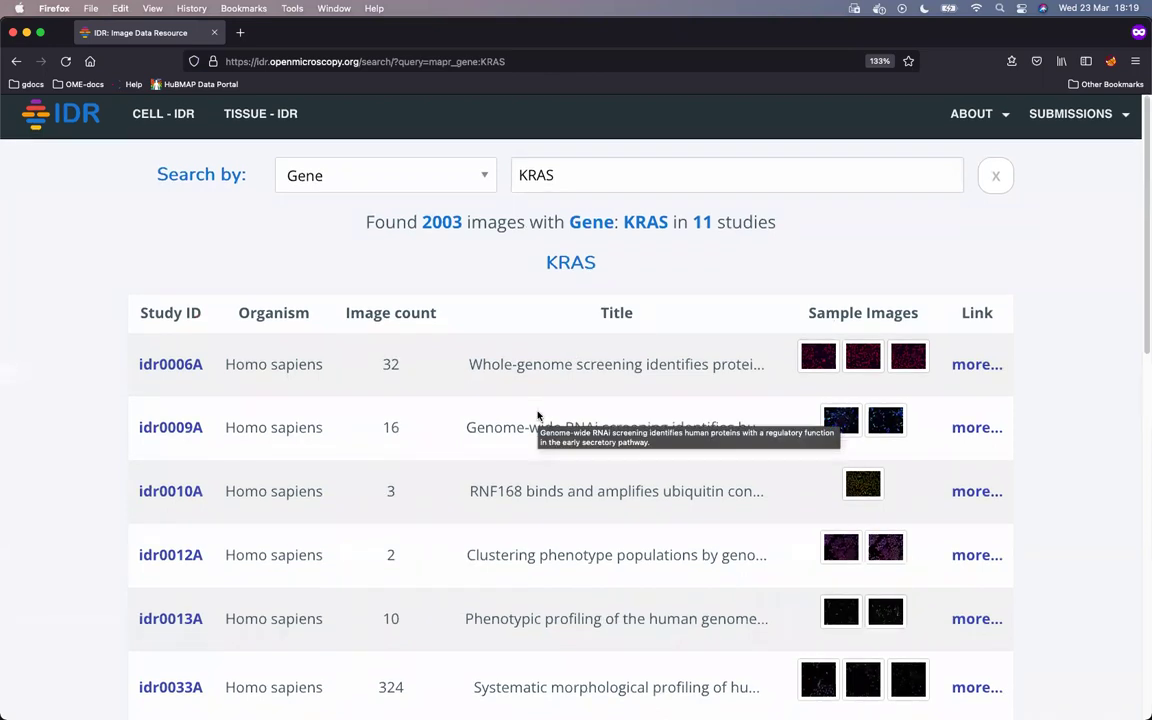
scroll(537, 415, "down", 2)
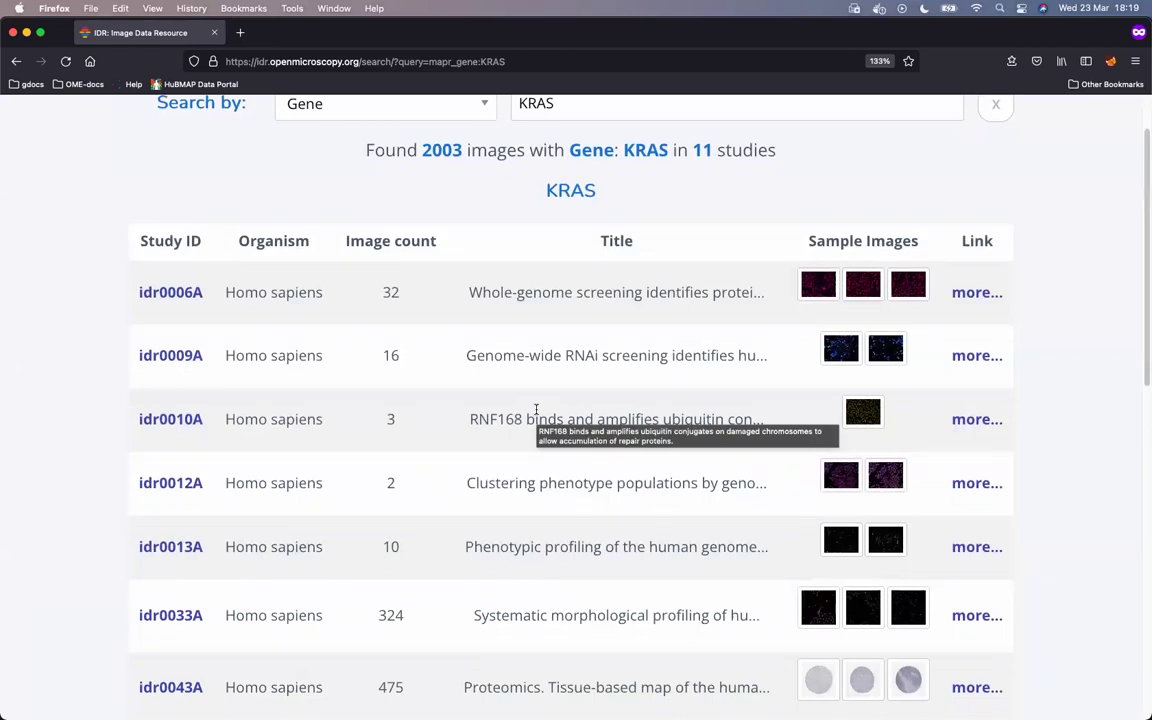
scroll(537, 410, "down", 1)
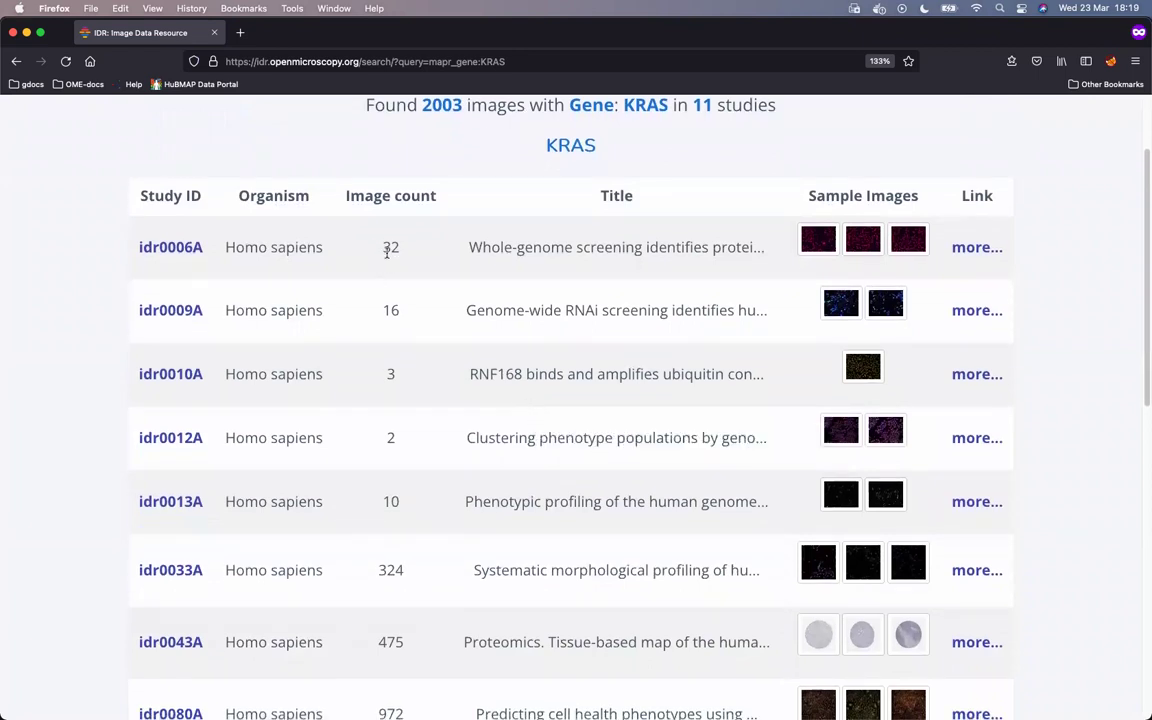
double_click(390, 247)
scroll(390, 357, "down", 2)
scroll(390, 357, "down", 3)
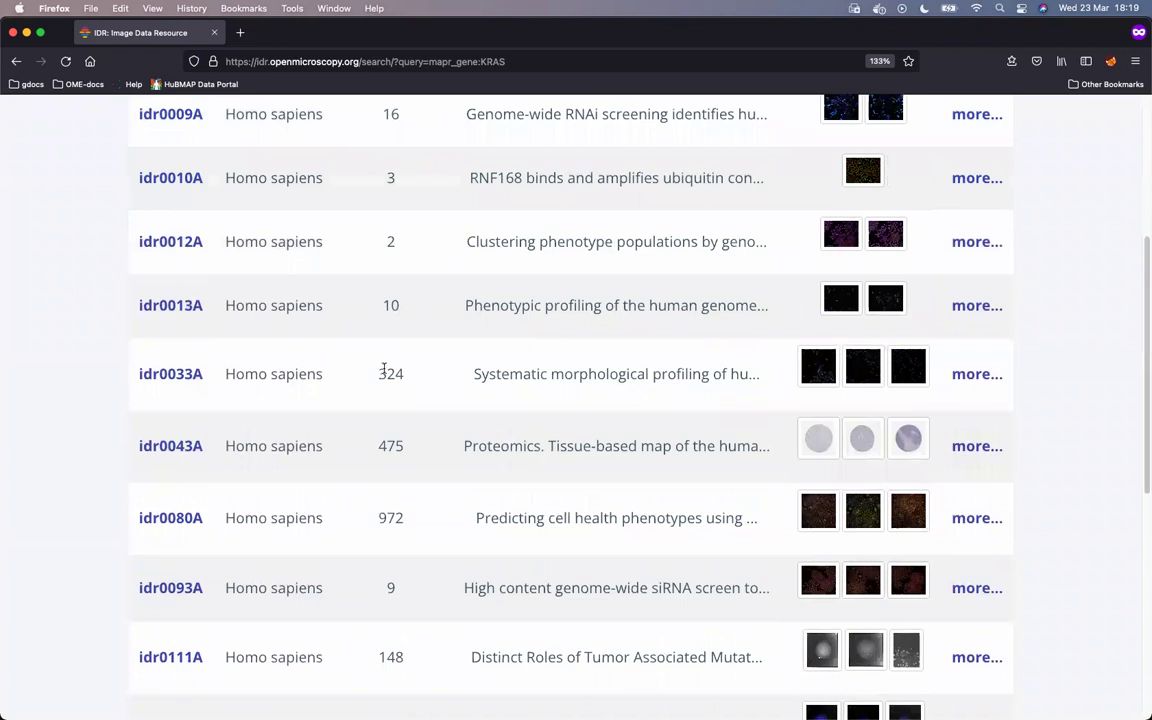
left_click_drag(380, 373, 404, 373)
left_click_drag(473, 374, 687, 373)
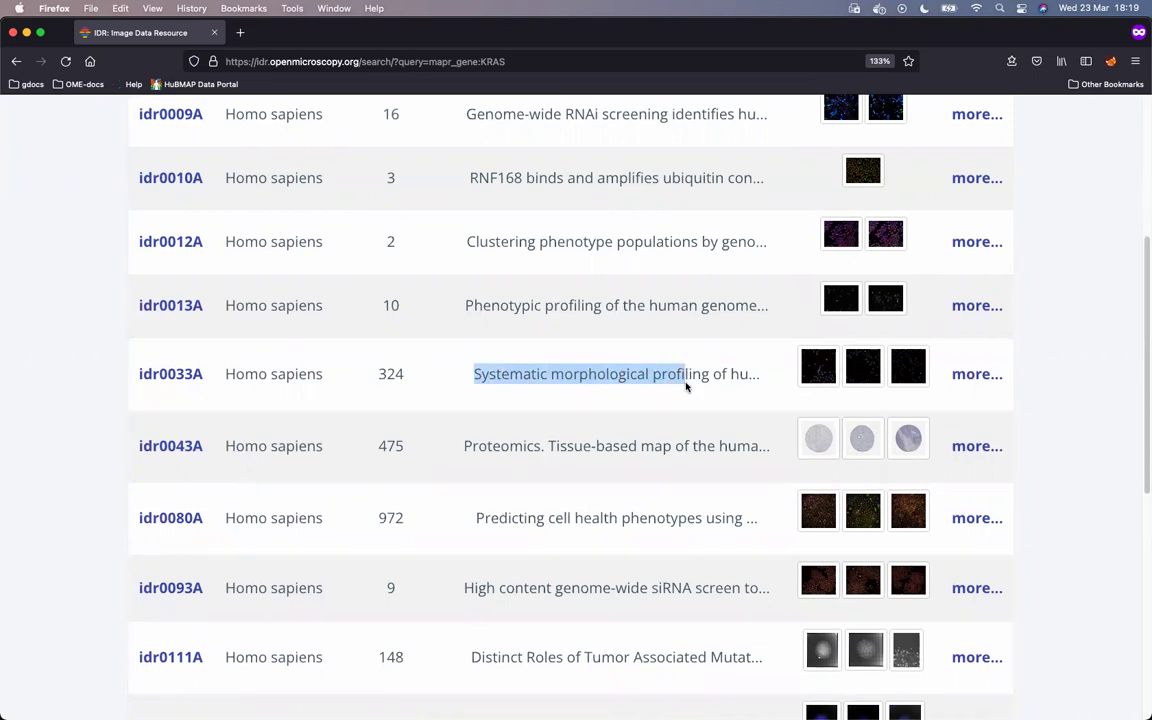
Step: Open study idr0033A's KRAS images and select plate 41744's Well D10, Field 1 image
left_click(975, 375)
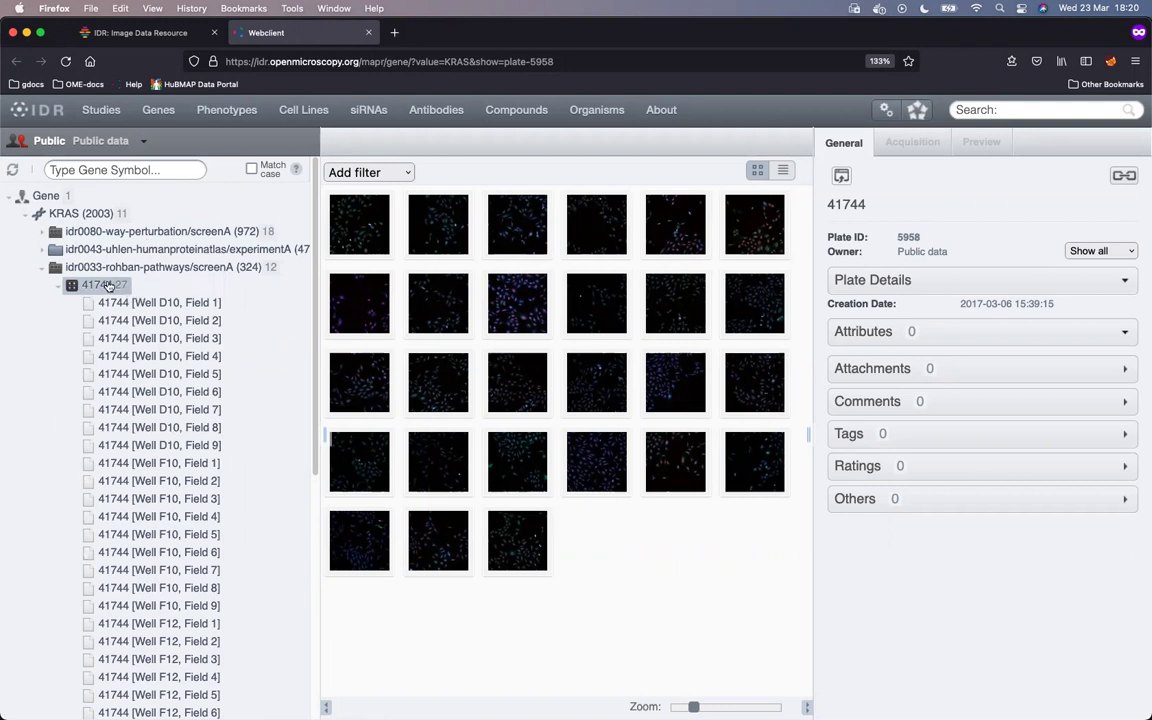
left_click(165, 268)
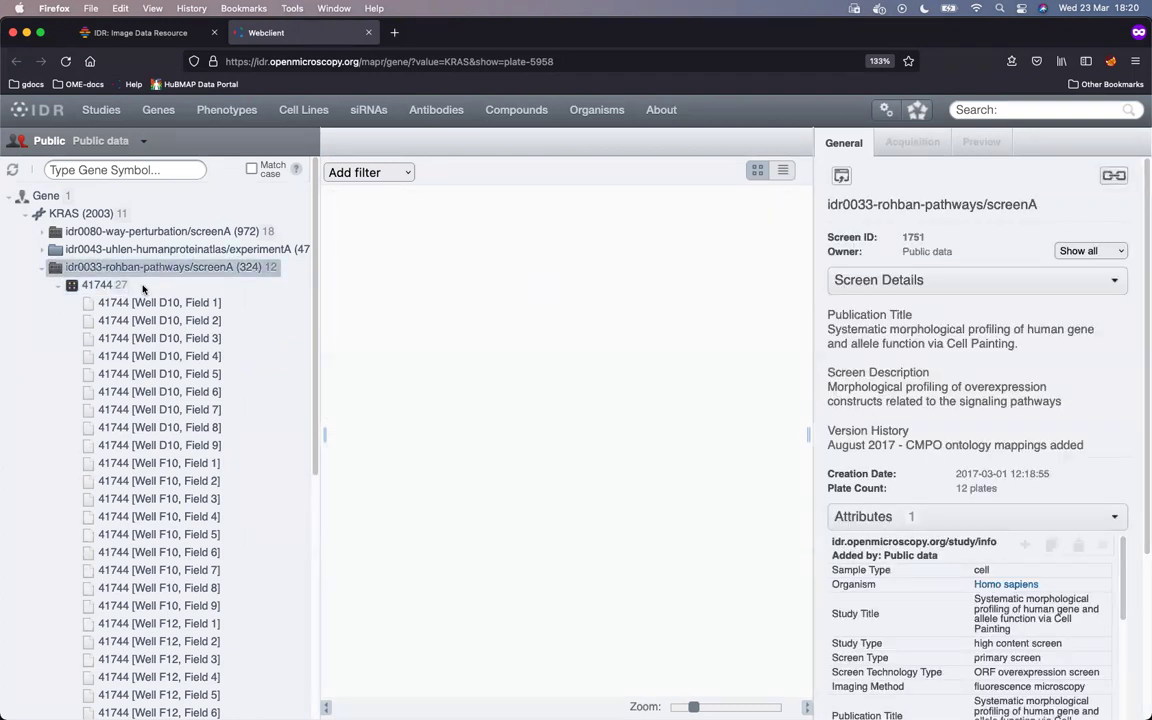
left_click(100, 285)
left_click(146, 303)
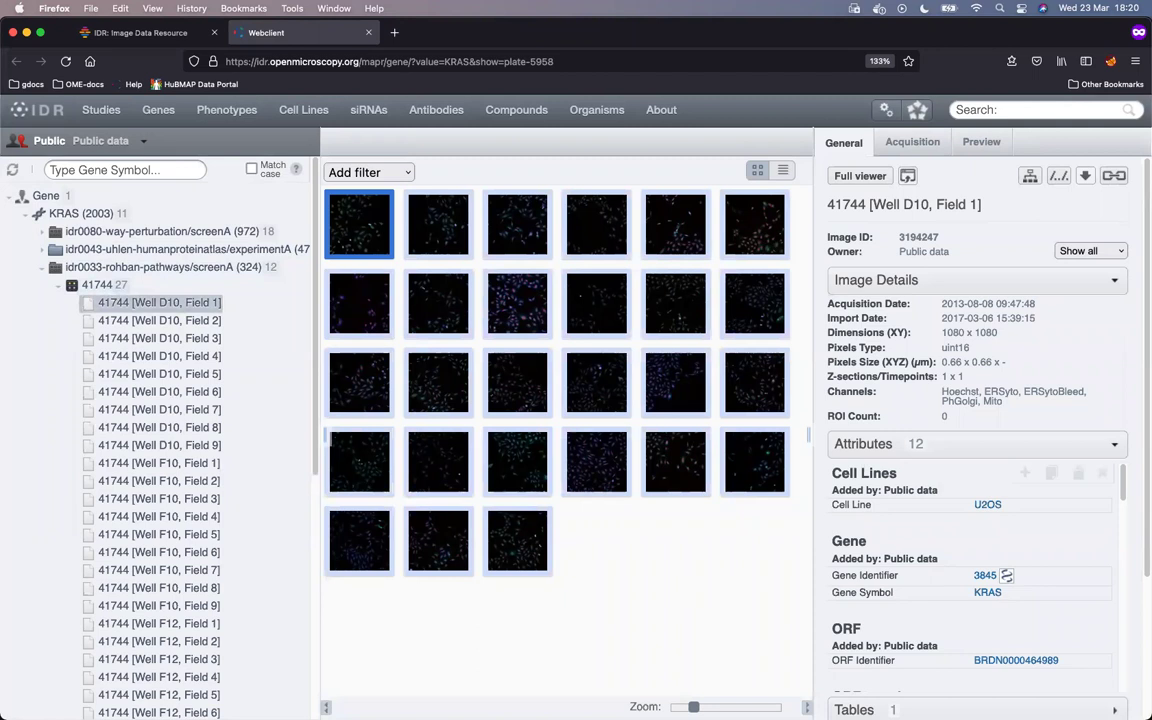
Step: Enlarge the well thumbnails, widen the image details panel and scroll its attributes
left_click_drag(693, 707, 714, 707)
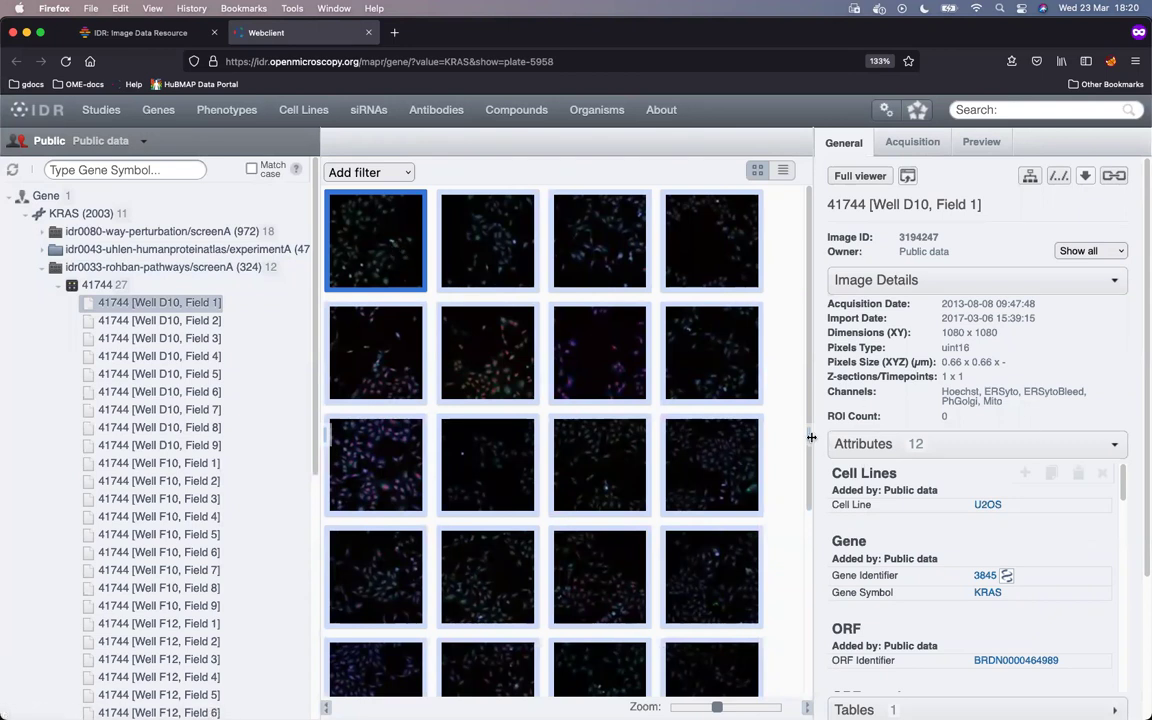
left_click_drag(812, 437, 779, 437)
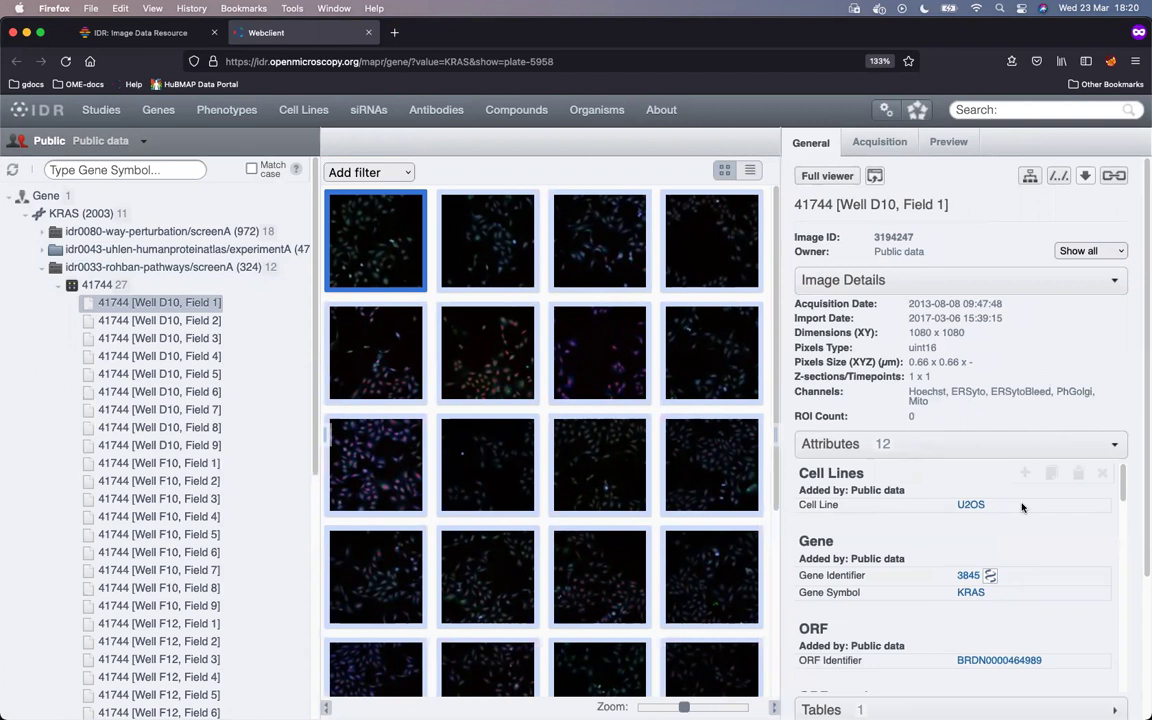
scroll(910, 510, "down", 2)
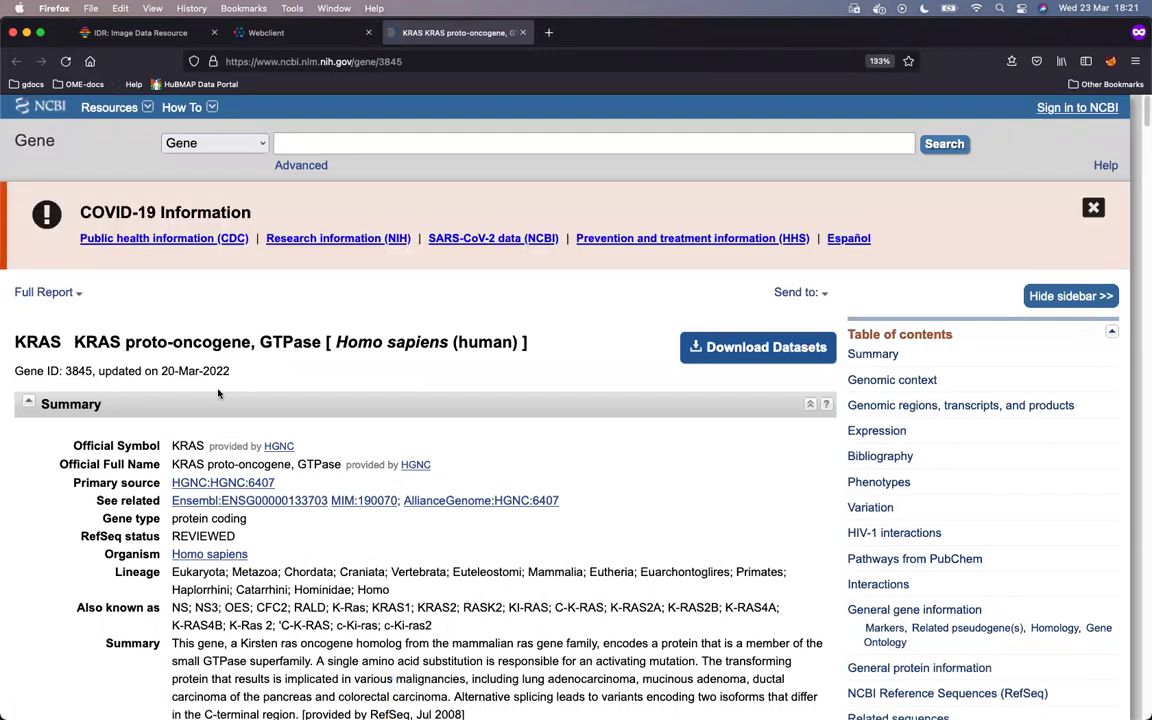
Step: Back in the Webclient tab, scroll to the Phenotype attributes and open the CMPO_0000052 ontology link
left_click(268, 33)
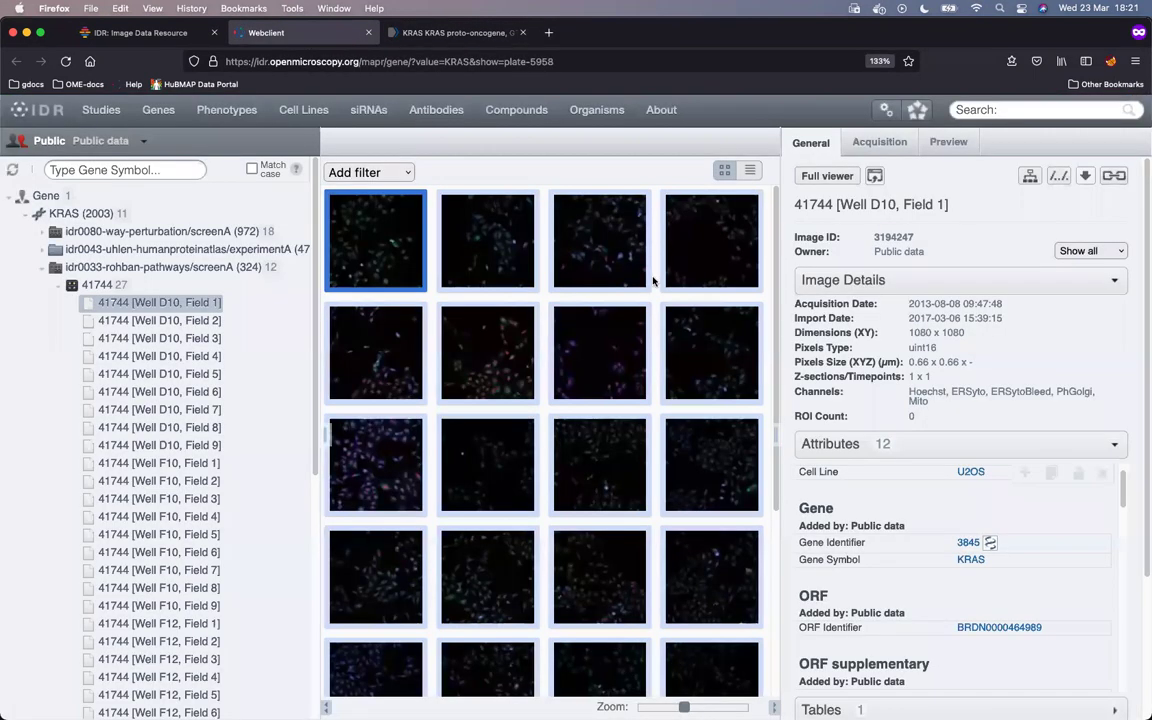
left_click_drag(1123, 486, 1116, 564)
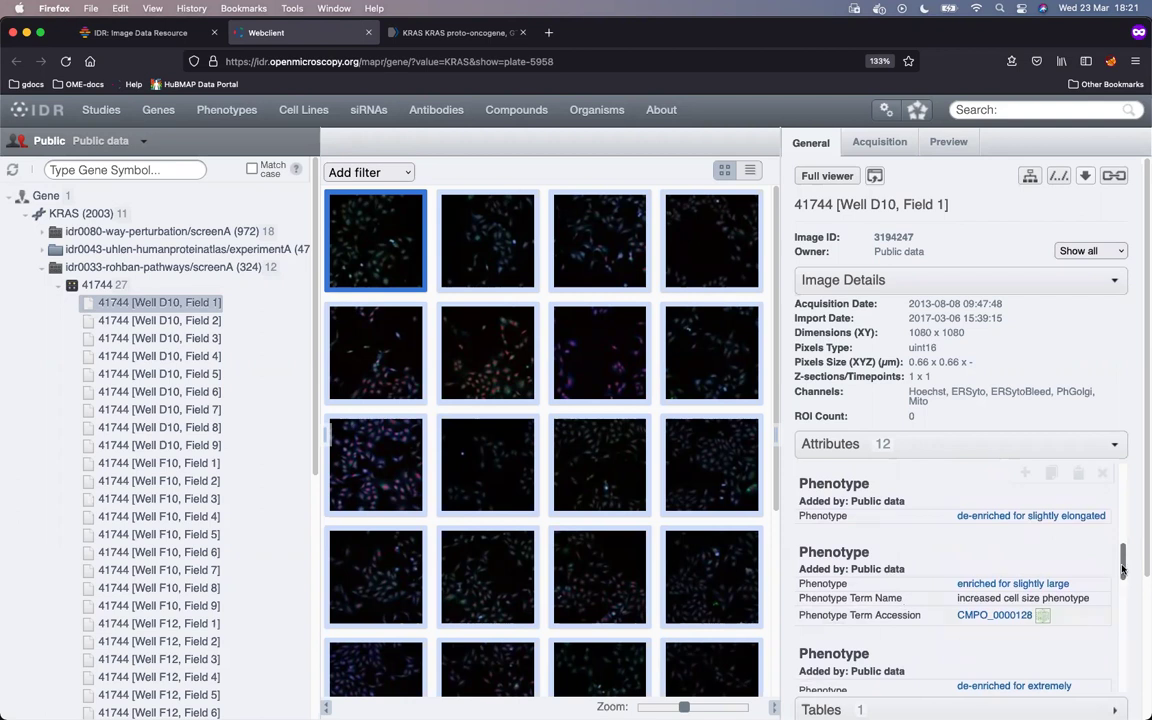
left_click_drag(1123, 570, 1123, 610)
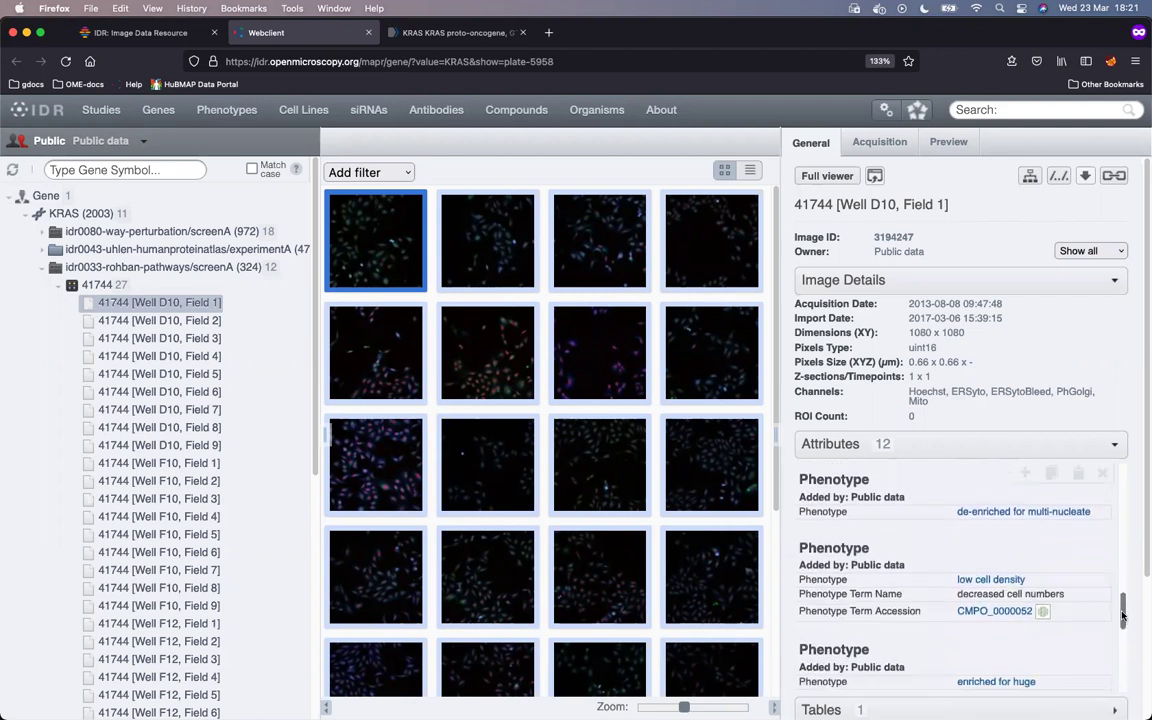
left_click(1043, 613)
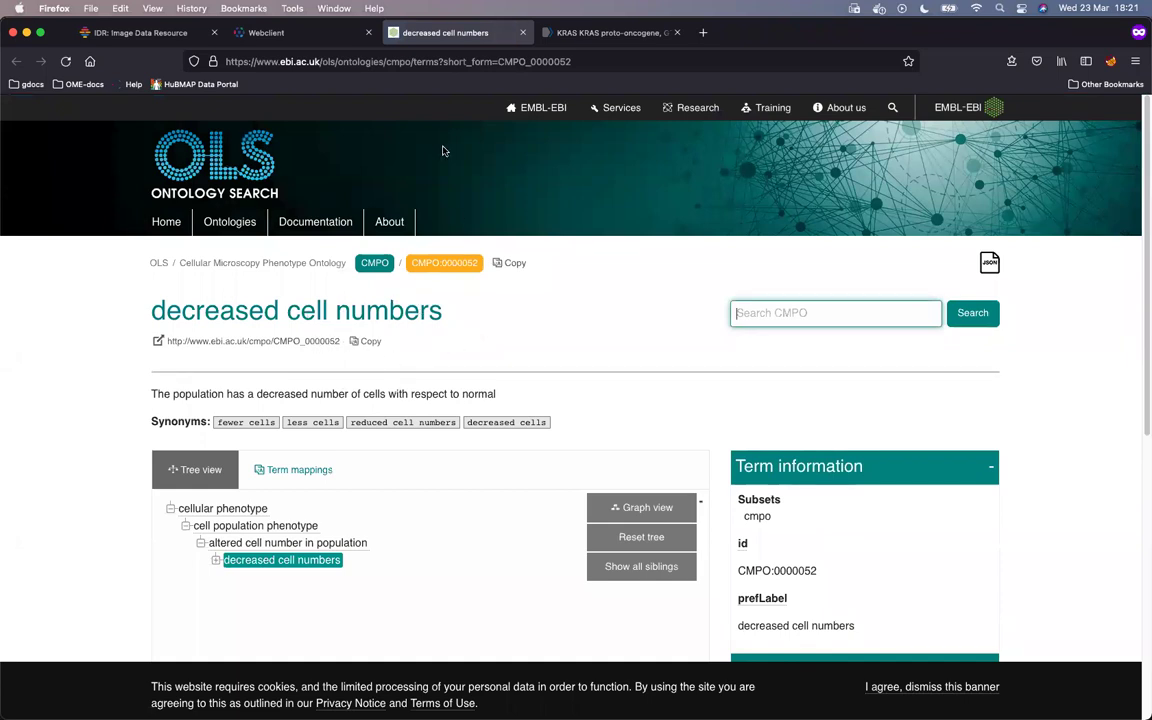
Step: Switch back to the IDR webclient tab showing image 41744's phenotype attributes
left_click(316, 36)
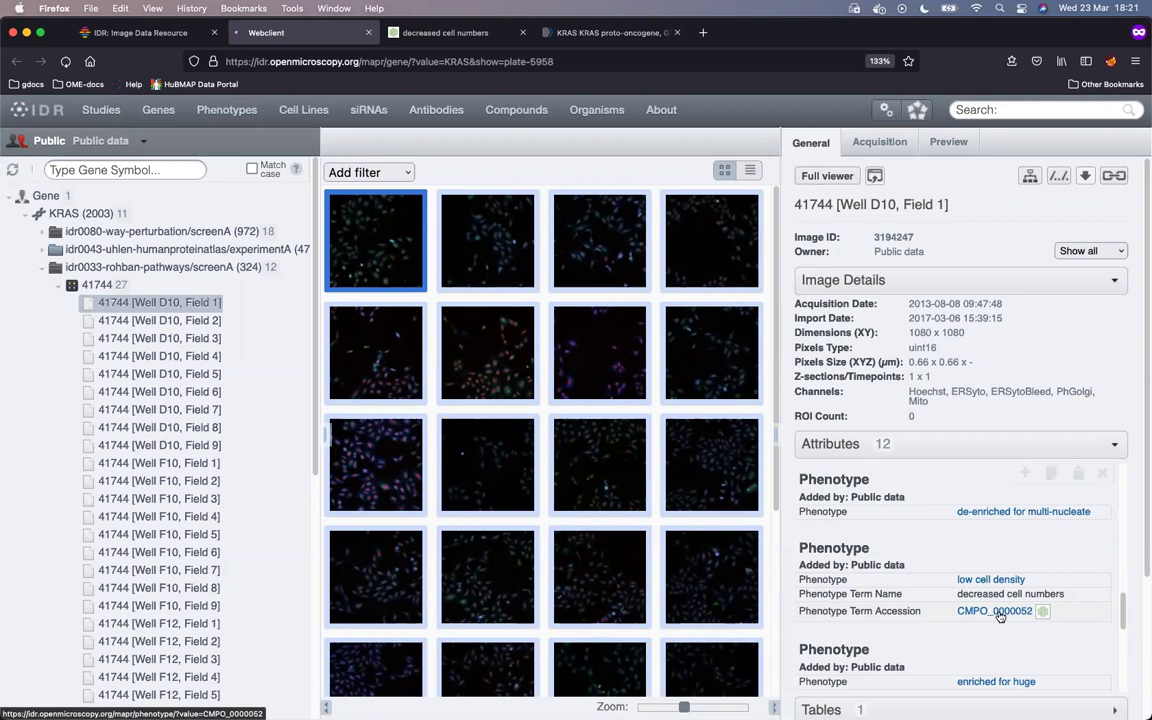
Step: Browse phenotype CMPO_0000052 and expand its tree node to list its five screens
left_click(995, 611)
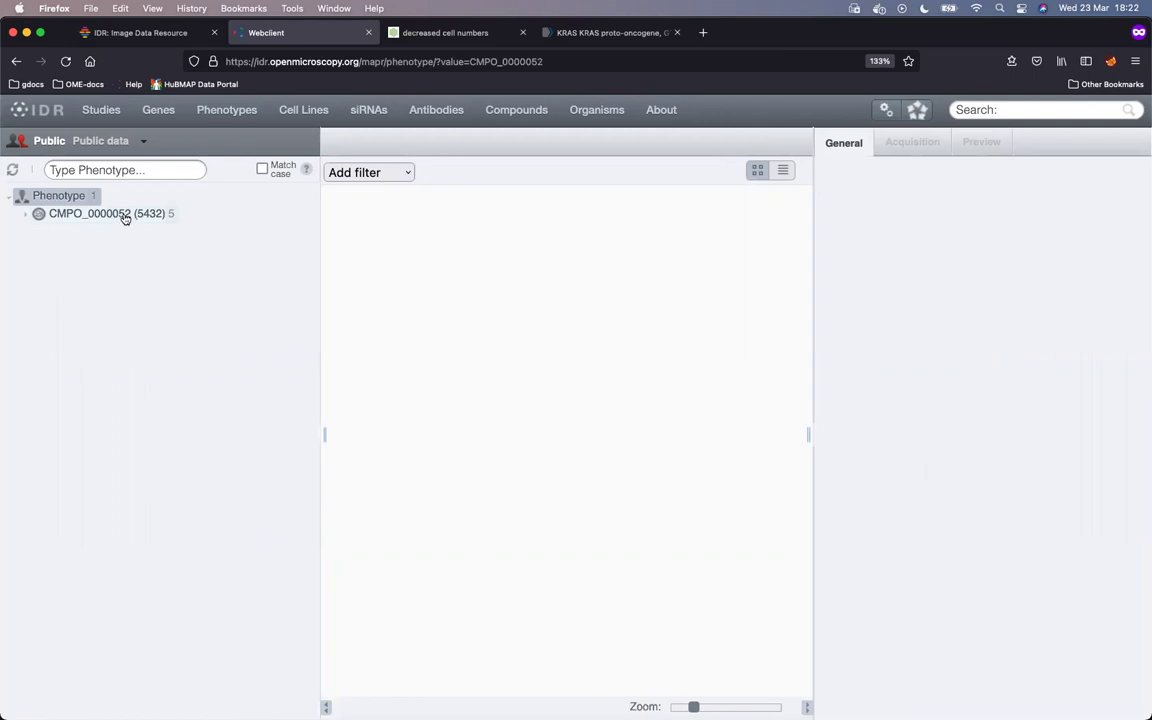
left_click(124, 216)
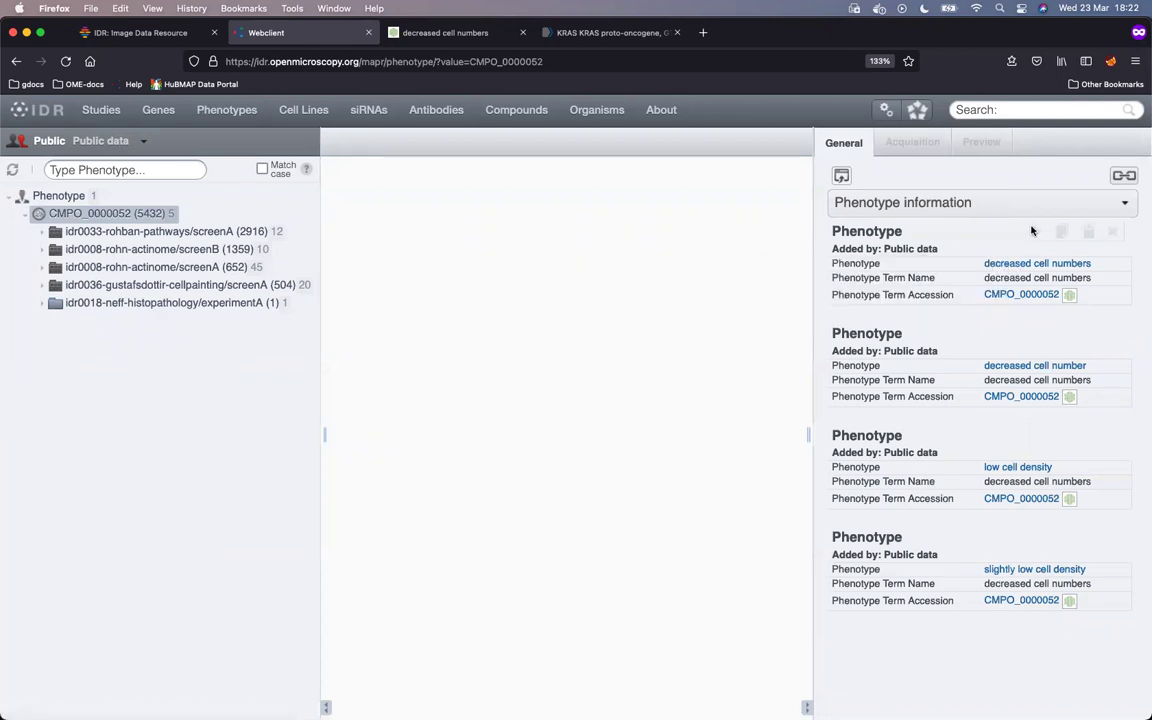
mouse_move(1035, 246)
Step: Open idr0008-rohn-actinome/screenA, highlight its Drosophila cell line note, and abandon an 'el' phenotype search
left_click(179, 269)
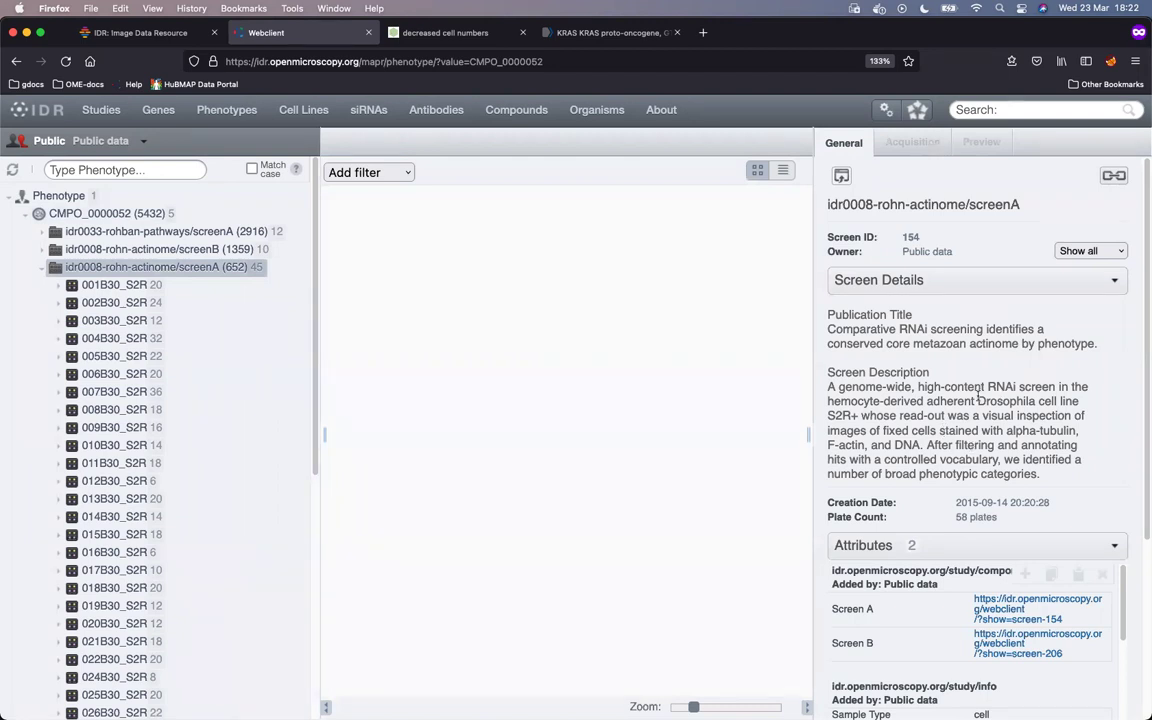
left_click_drag(977, 400, 1069, 402)
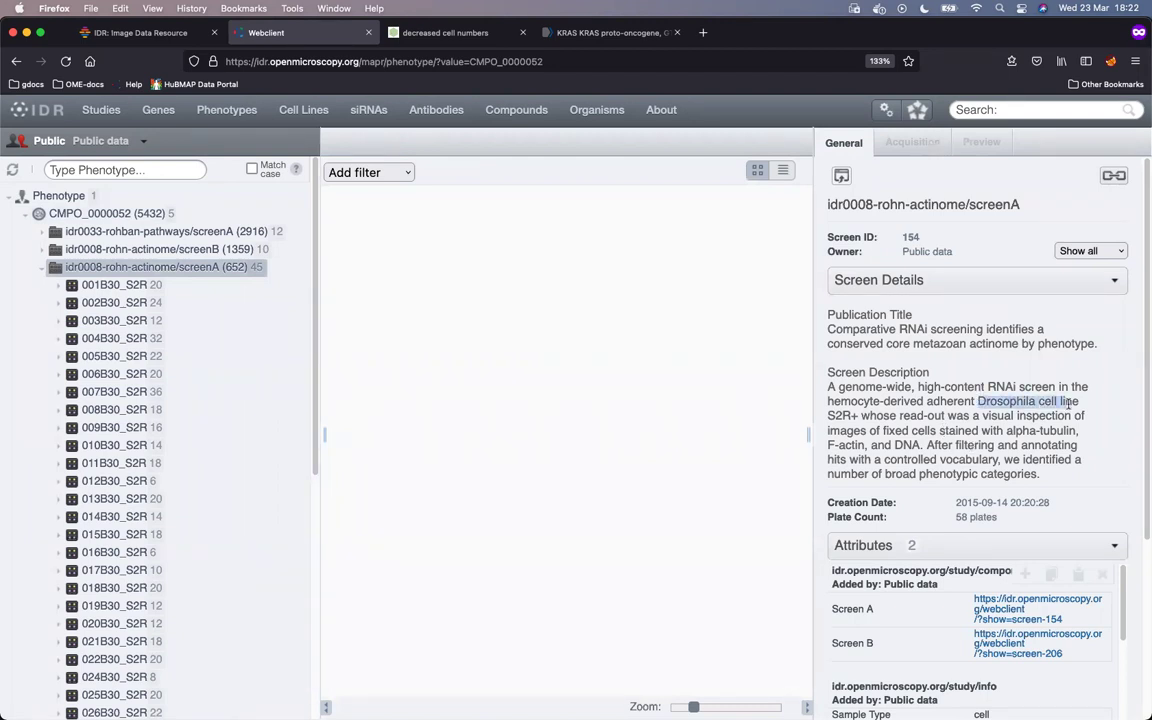
left_click(94, 172)
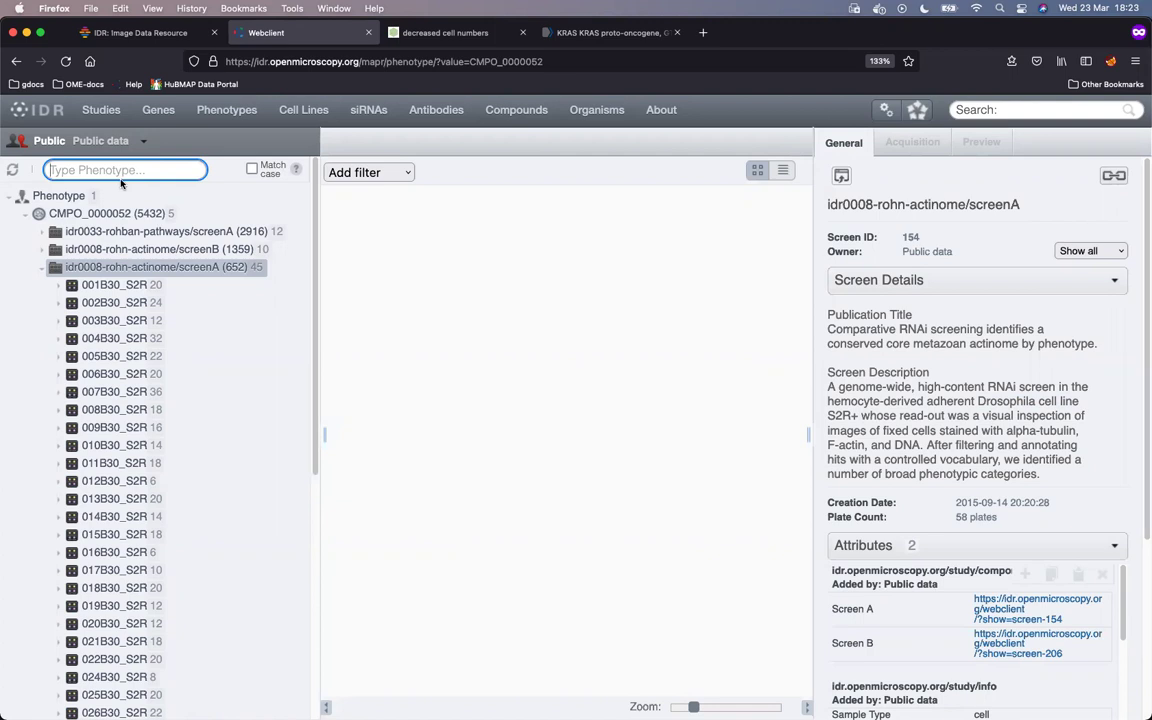
type("elo")
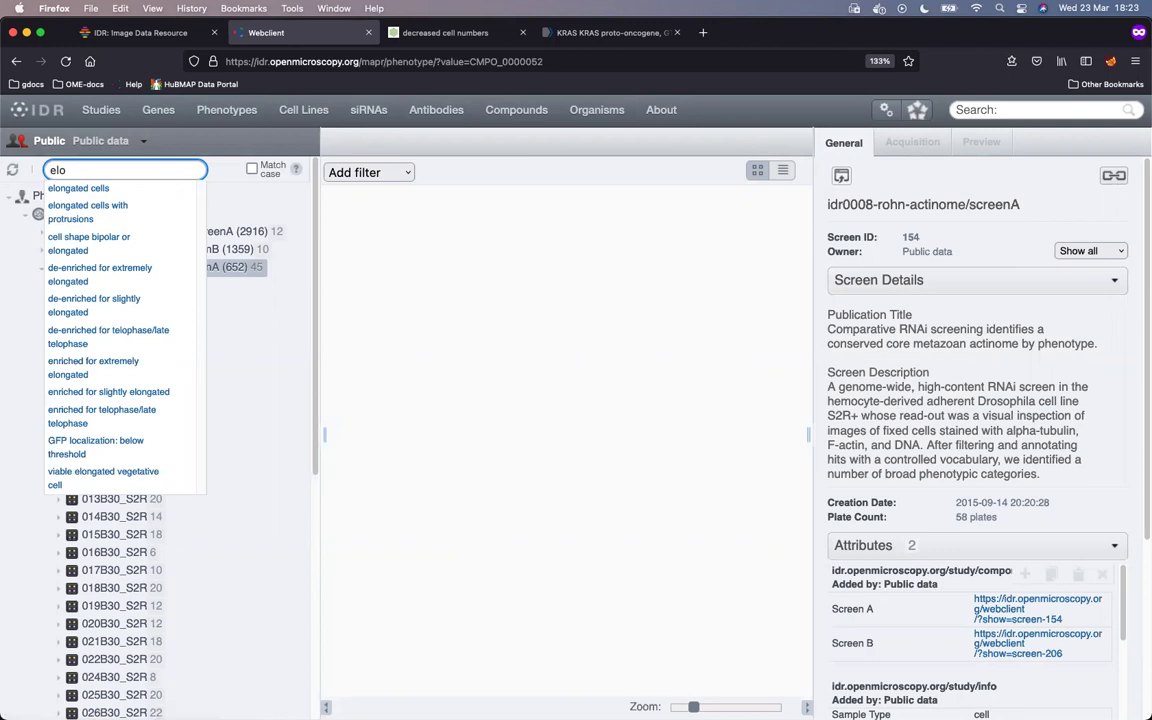
key("Escape")
Step: Return to the KRAS gene results, open plate 41744's first image and show its direct link
left_click(16, 61)
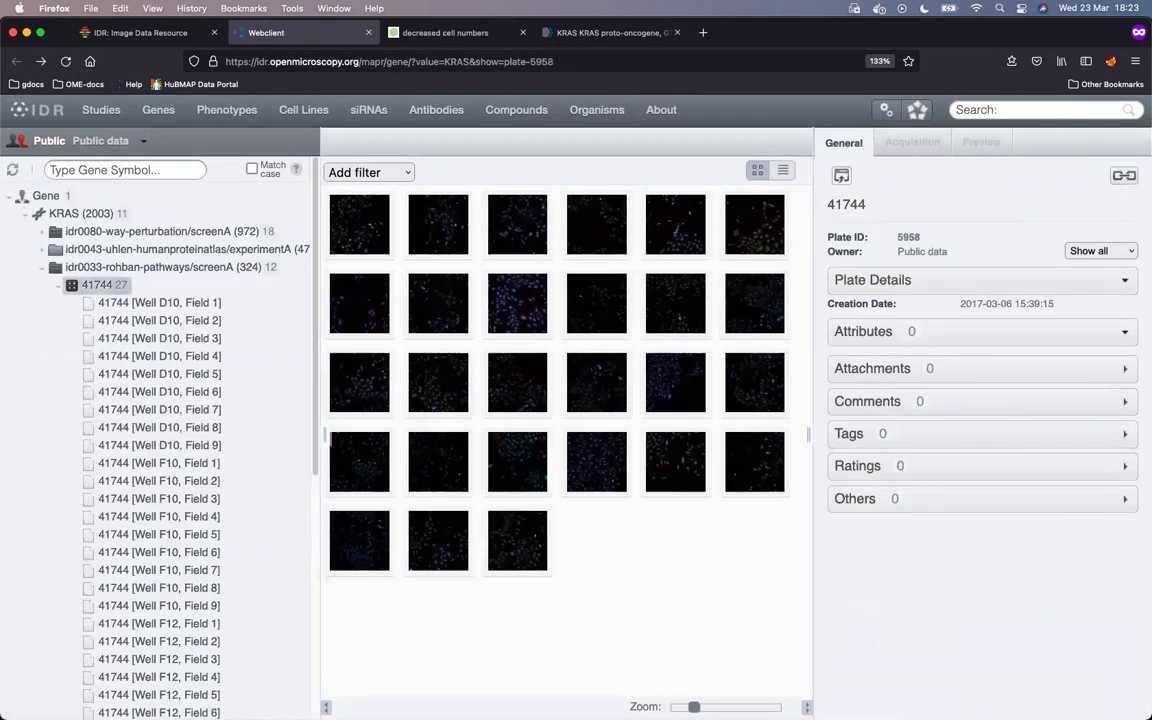
left_click(375, 240)
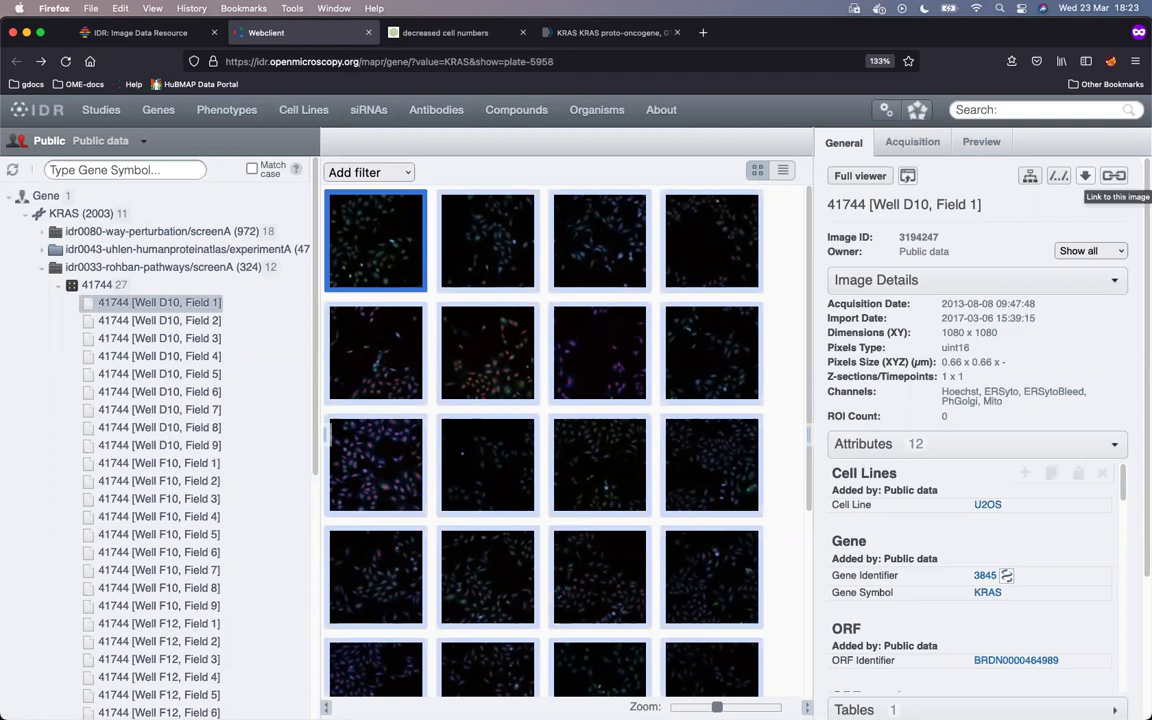
left_click(1113, 175)
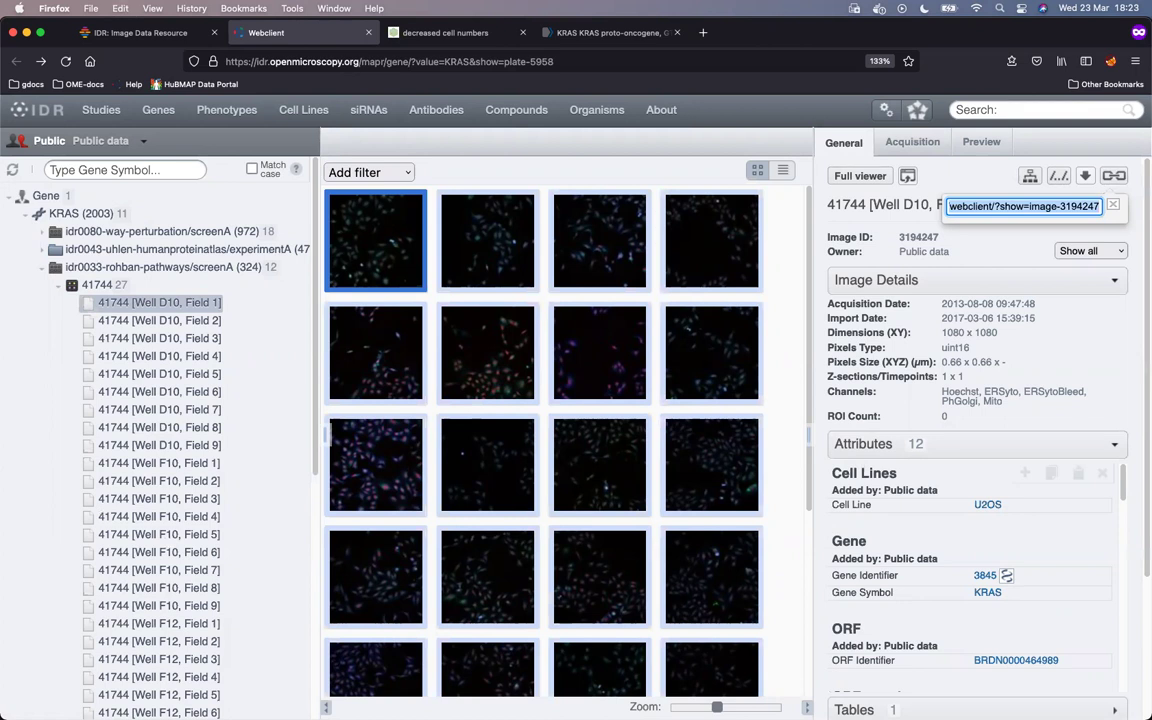
Step: In a new private window, load the copied image link and scroll the tree to idr0033
key("super+shift+p")
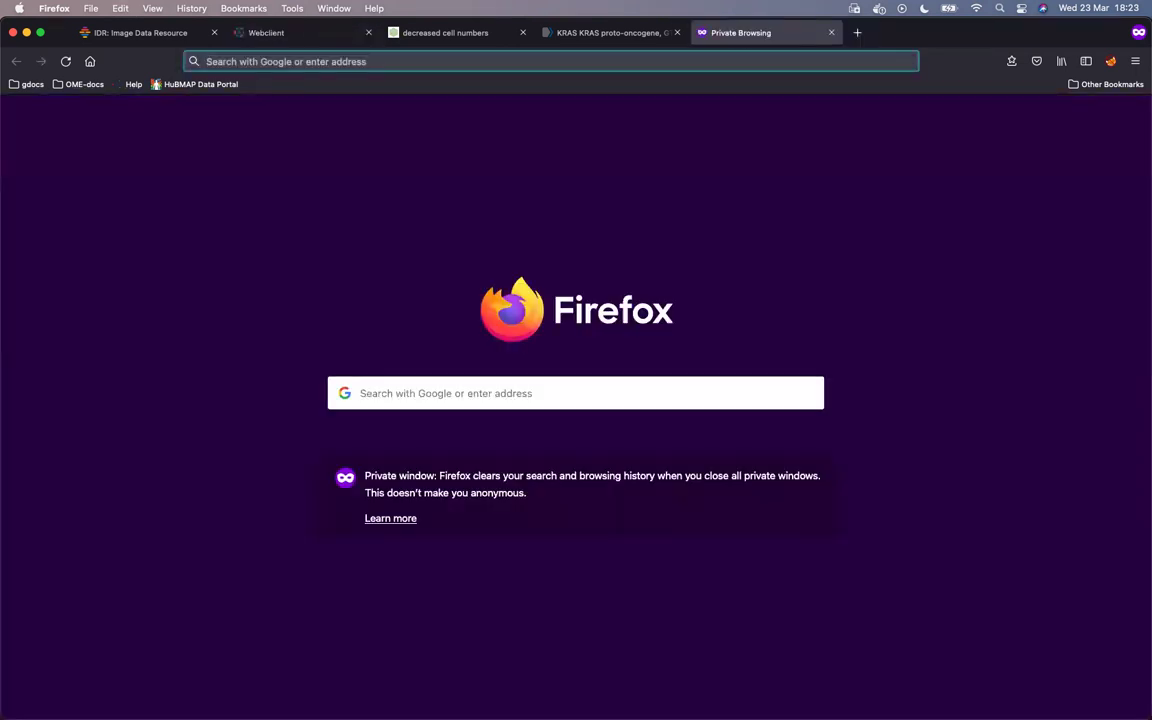
type("https://idr.openmicroscopy.org/webclient/?show=image-3194247")
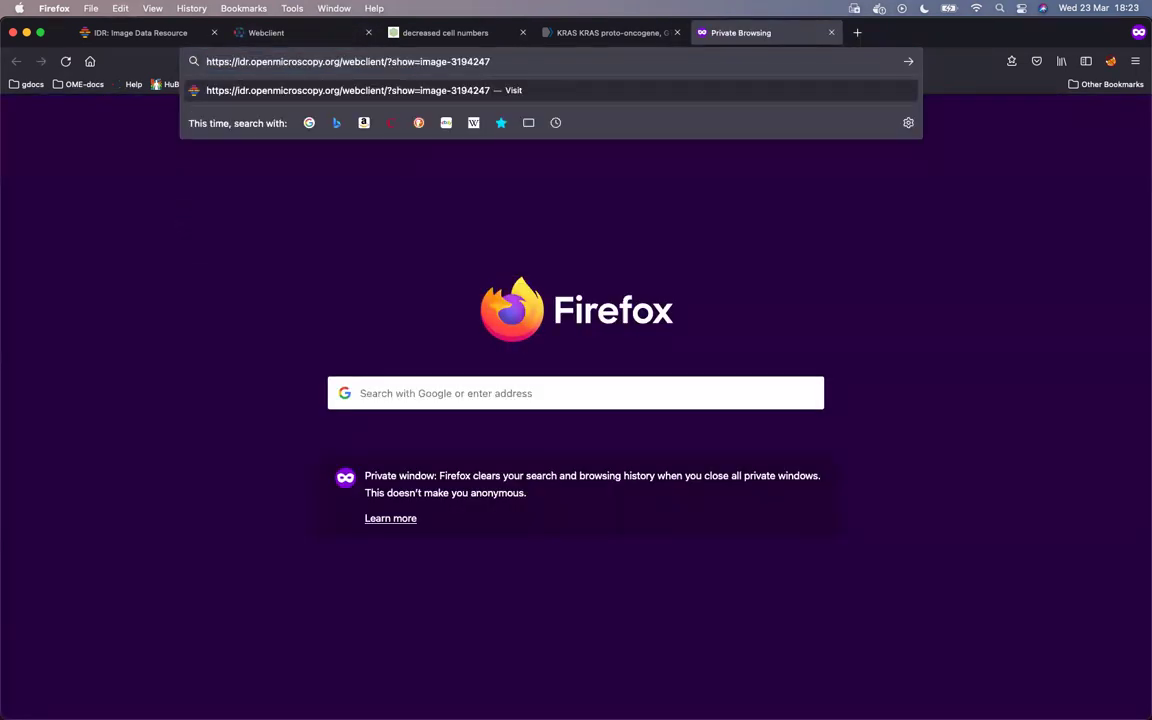
key("Return")
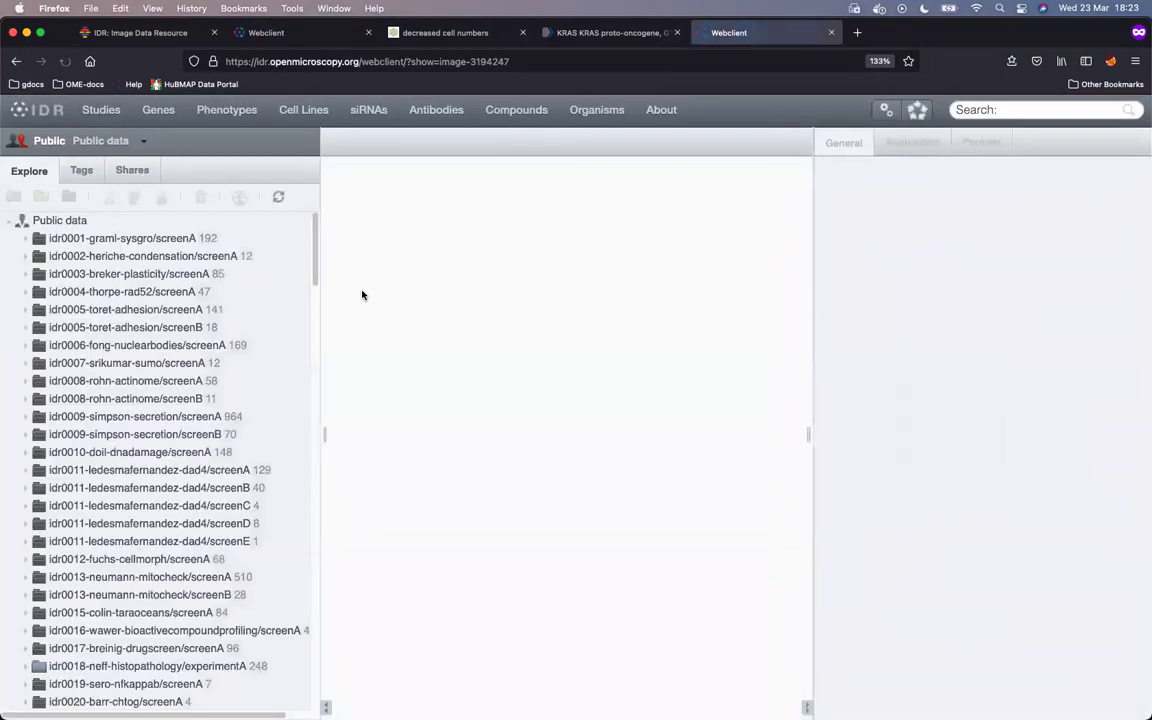
scroll(306, 298, "down", 5)
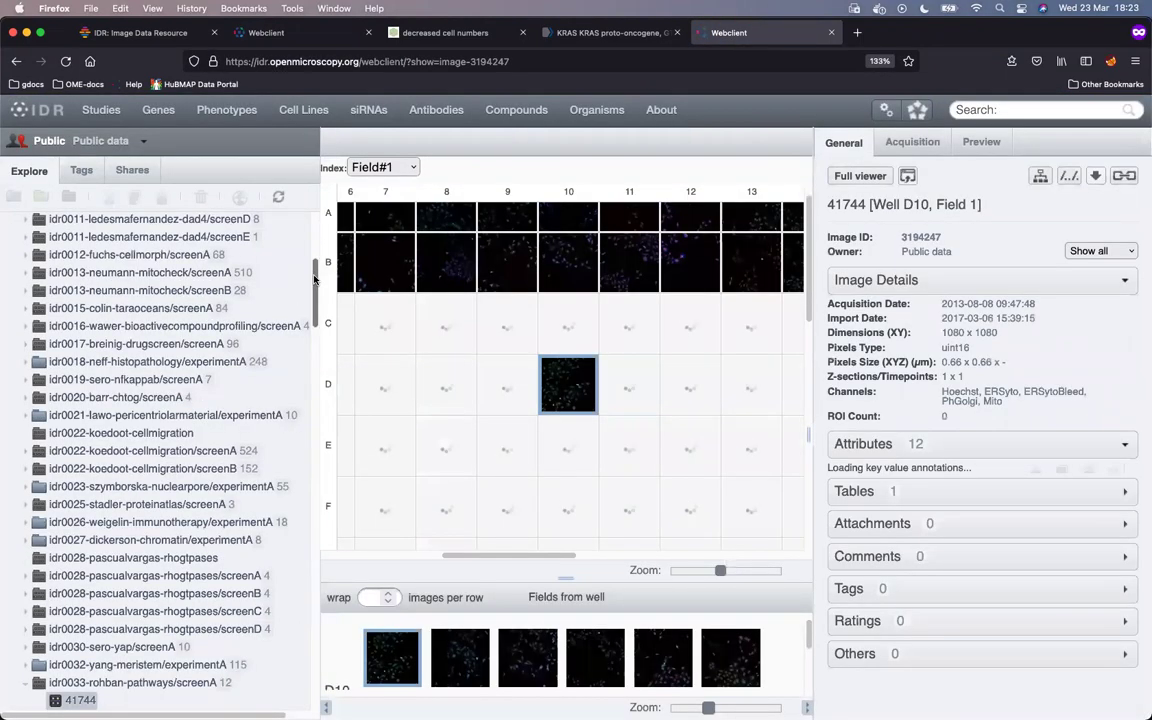
left_click_drag(314, 280, 309, 335)
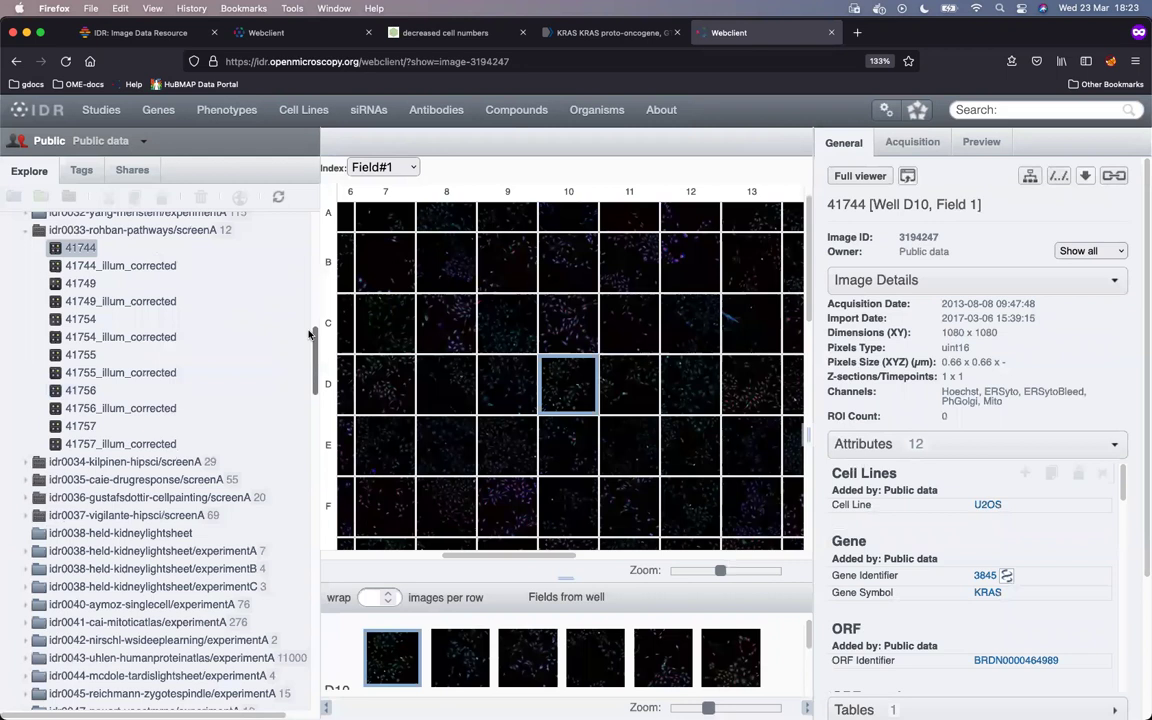
scroll(309, 335, "up", 2)
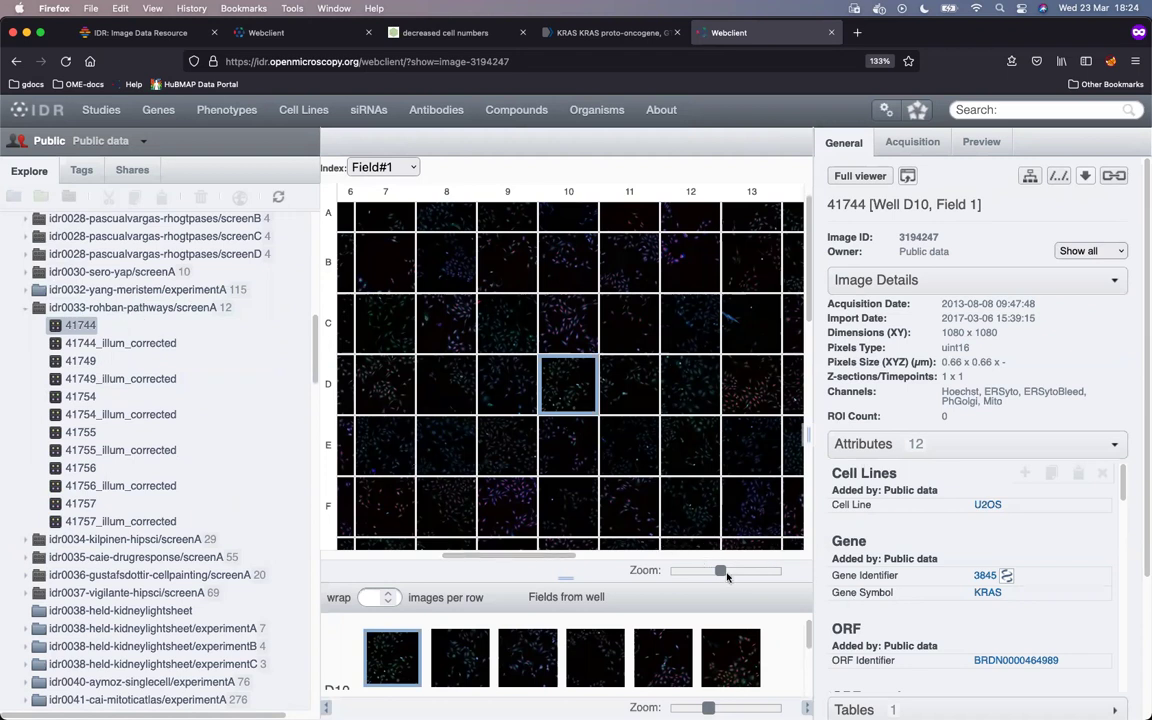
Step: Zoom out to plate 41744's full grid and enlarge the fields area to show all nine D10 fields
left_click_drag(721, 572, 679, 571)
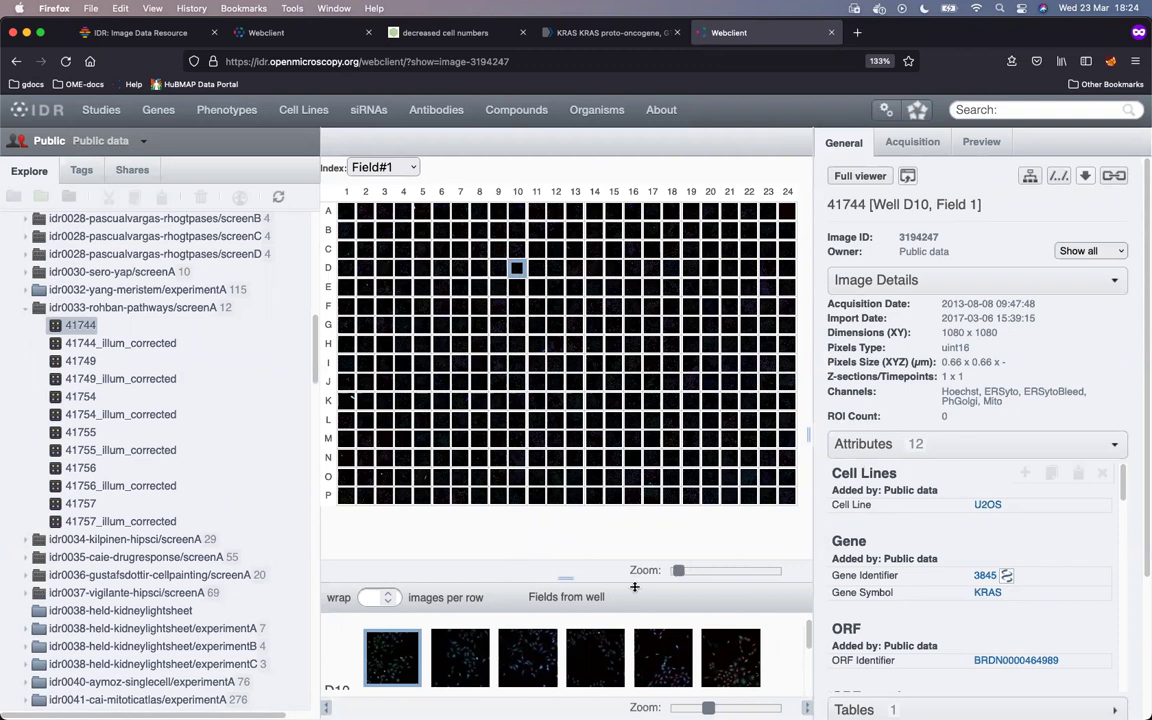
left_click_drag(566, 578, 558, 486)
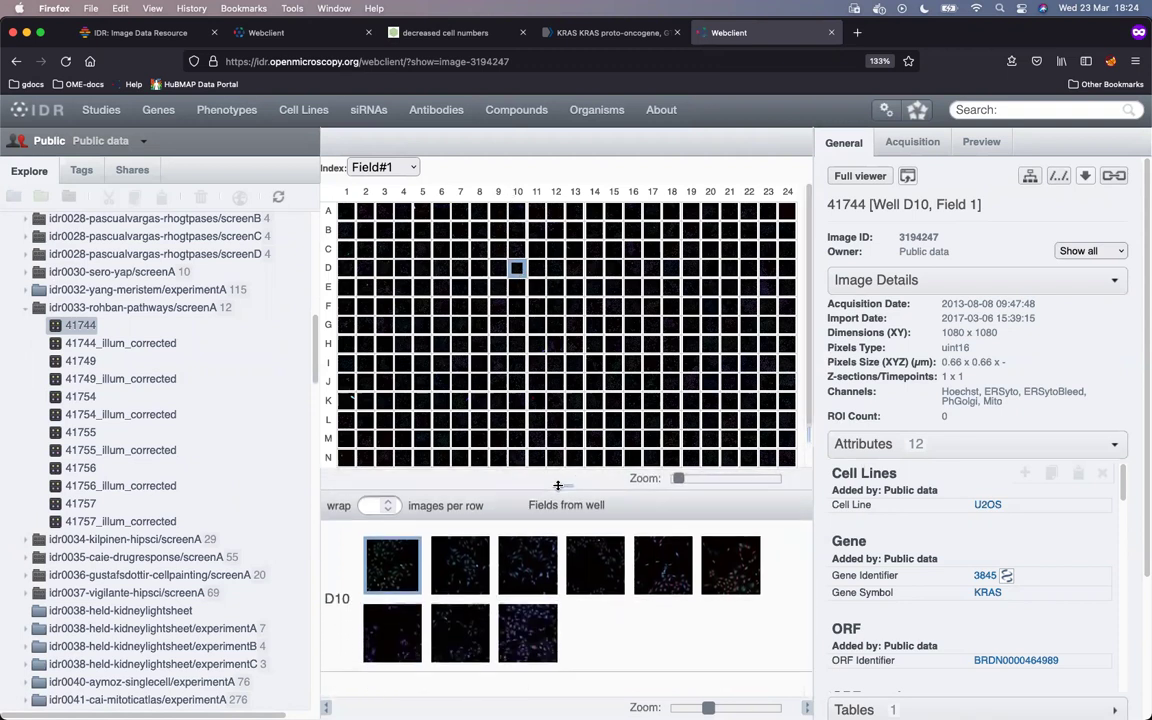